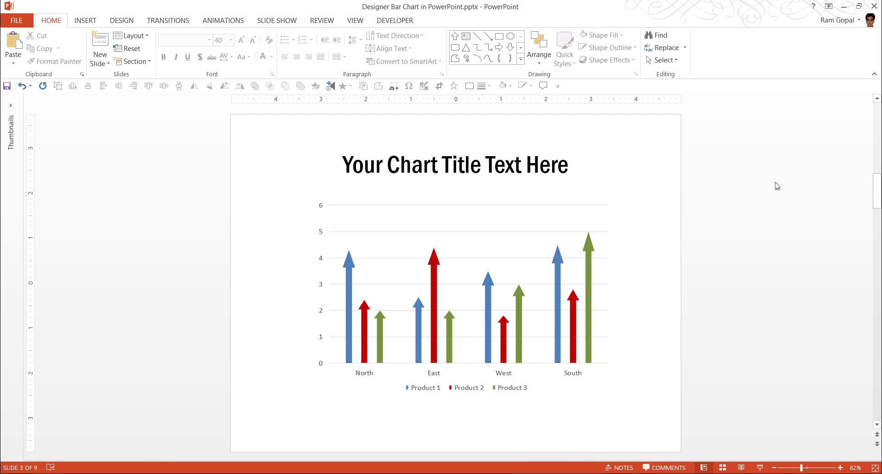
- Insert a clustered column chart with the default sample data on blank slide 4 and close its data sheet
{"action": "scroll", "coordinate": [777, 187], "scroll_direction": "up", "scroll_amount": 2}
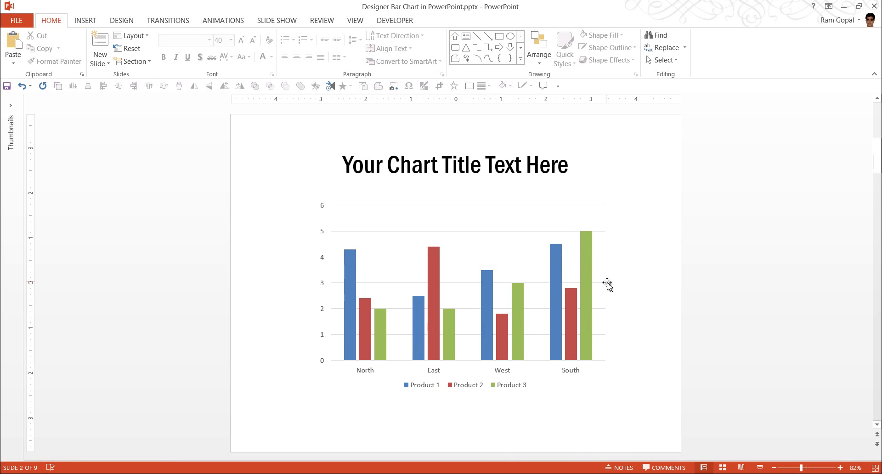
{"action": "scroll", "coordinate": [607, 284], "scroll_direction": "down", "scroll_amount": 1}
{"action": "scroll", "coordinate": [607, 284], "scroll_direction": "up", "scroll_amount": 1}
{"action": "scroll", "coordinate": [651, 299], "scroll_direction": "down", "scroll_amount": 2}
{"action": "left_click", "coordinate": [591, 295]}
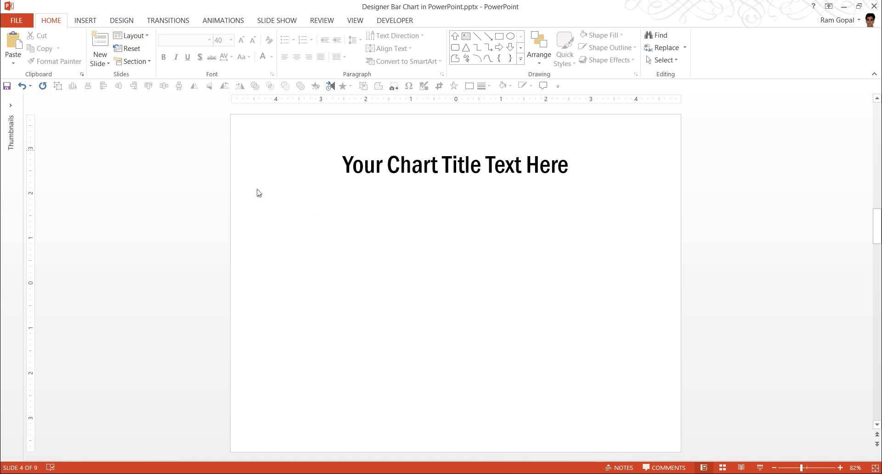
{"action": "left_click", "coordinate": [84, 21]}
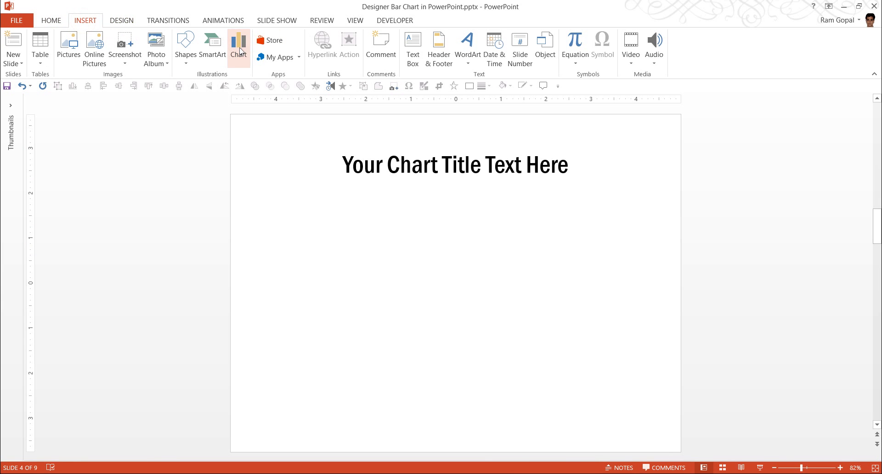
{"action": "left_click", "coordinate": [242, 50]}
{"action": "mouse_move", "coordinate": [573, 265]}
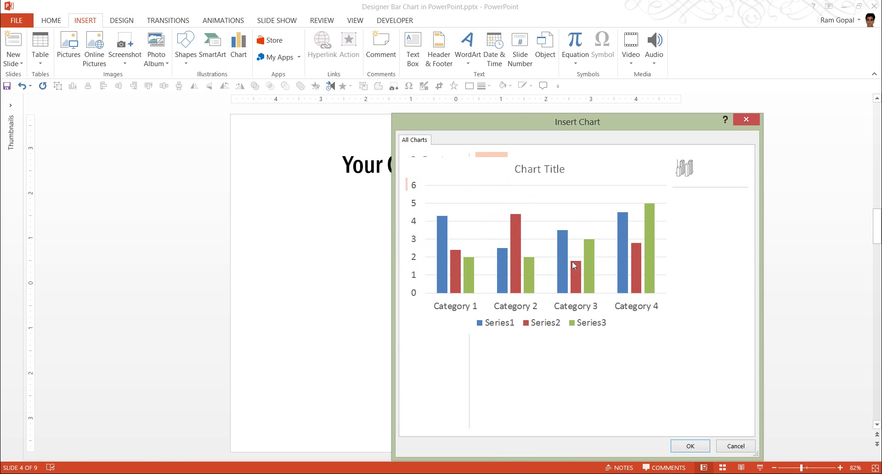
{"action": "left_click", "coordinate": [690, 445]}
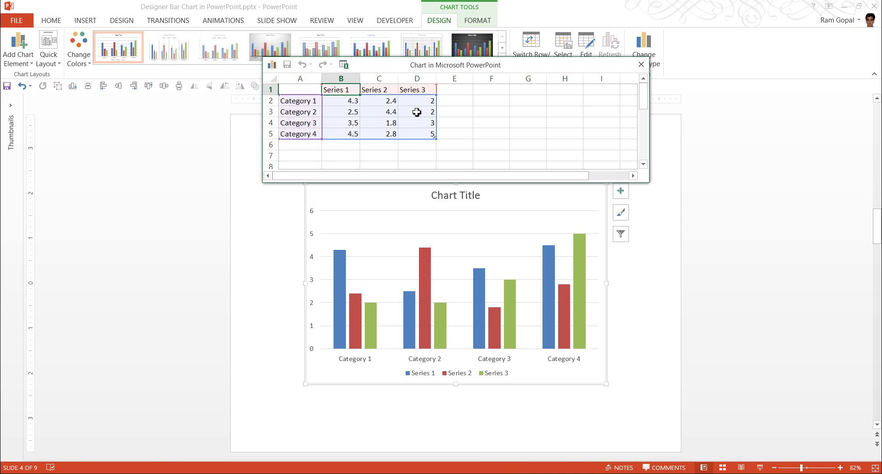
{"action": "left_click", "coordinate": [641, 66]}
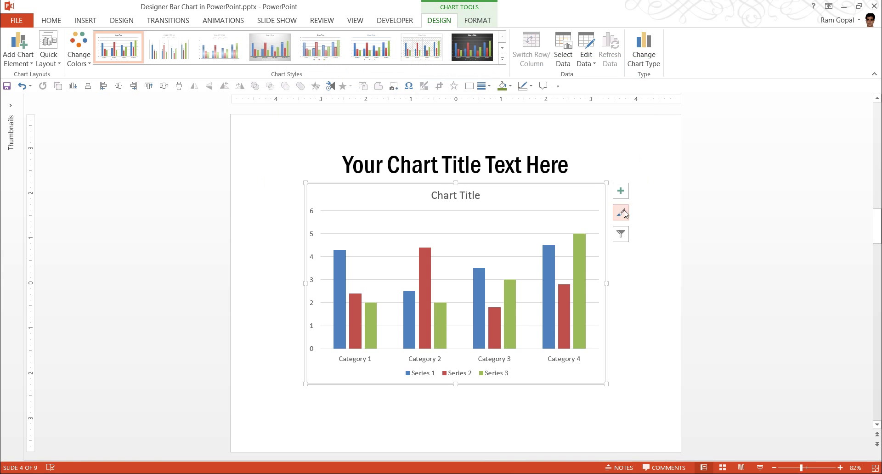
- Move the new chart down the slide to leave space beneath the slide title
{"action": "left_click_drag", "start_coordinate": [607, 246], "coordinate": [609, 286]}
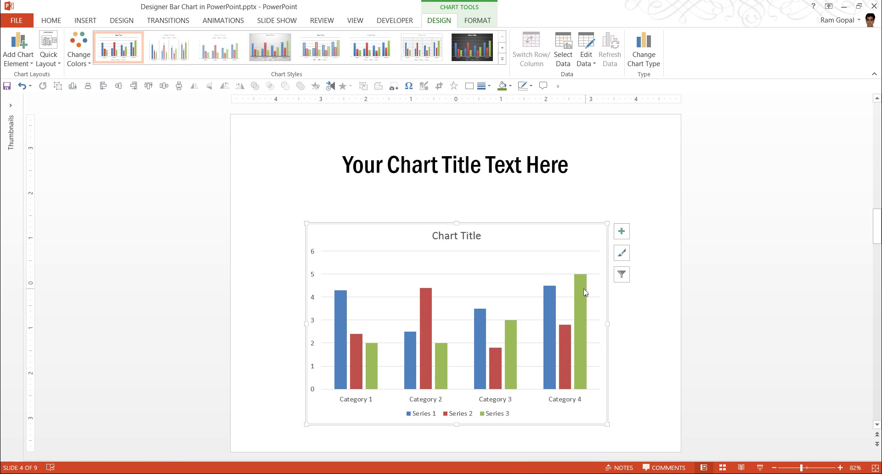
{"action": "mouse_move", "coordinate": [584, 289]}
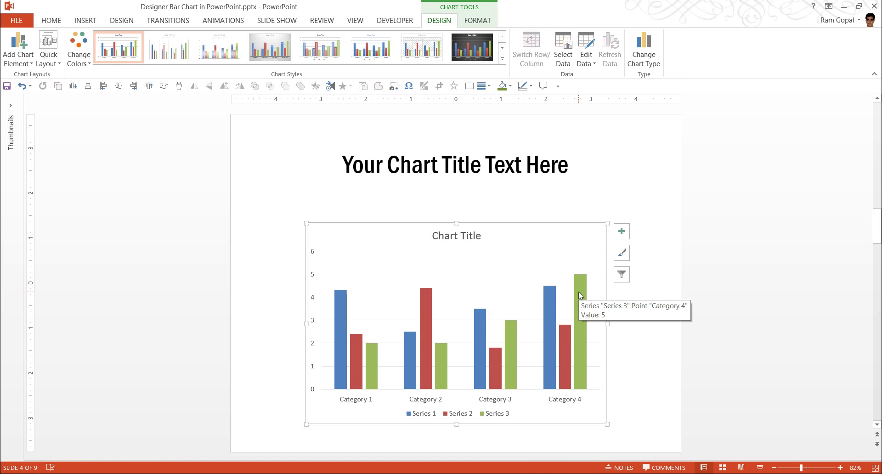
{"action": "left_click", "coordinate": [639, 348]}
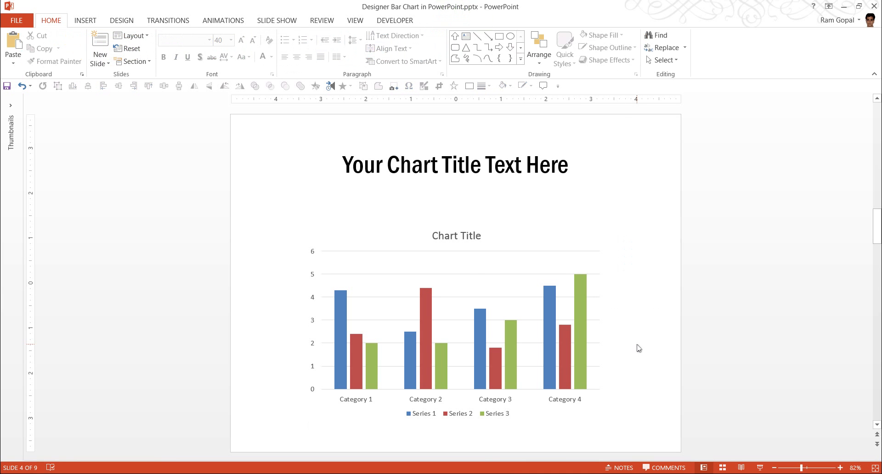
- Draw a tall, narrow up block arrow beside the chart and remove its outline
{"action": "left_click", "coordinate": [521, 58]}
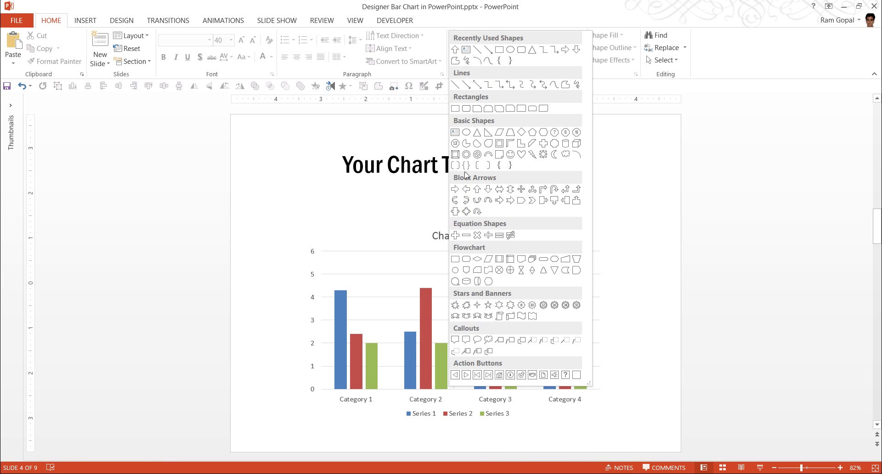
{"action": "left_click", "coordinate": [478, 193]}
{"action": "mouse_move", "coordinate": [635, 176]}
{"action": "left_mouse_down"}
{"action": "mouse_move", "coordinate": [672, 271]}
{"action": "mouse_move", "coordinate": [666, 320]}
{"action": "left_mouse_up"}
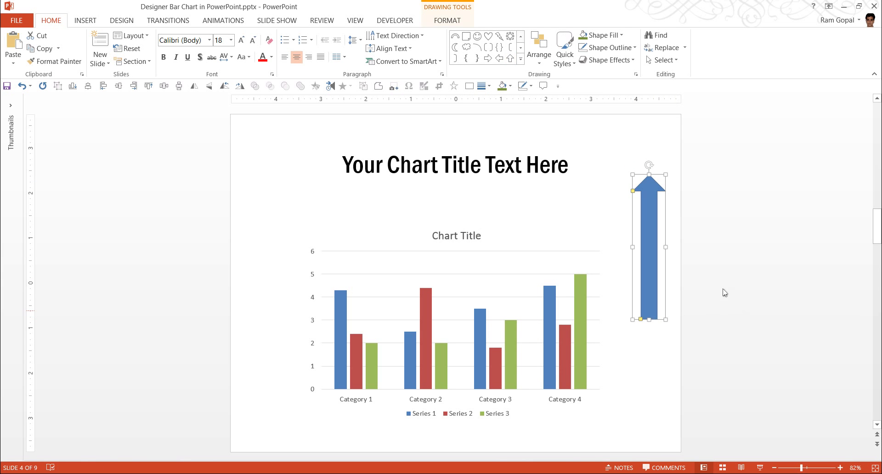
{"action": "left_click", "coordinate": [608, 47]}
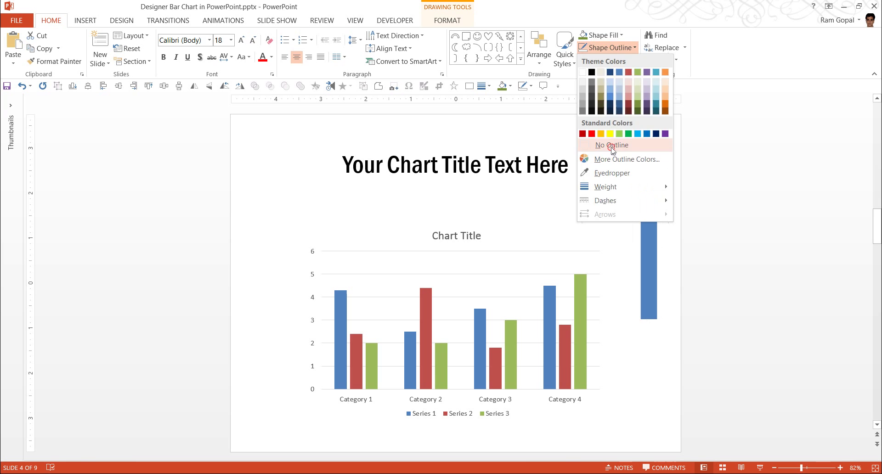
{"action": "left_click", "coordinate": [612, 145]}
{"action": "left_click", "coordinate": [705, 236]}
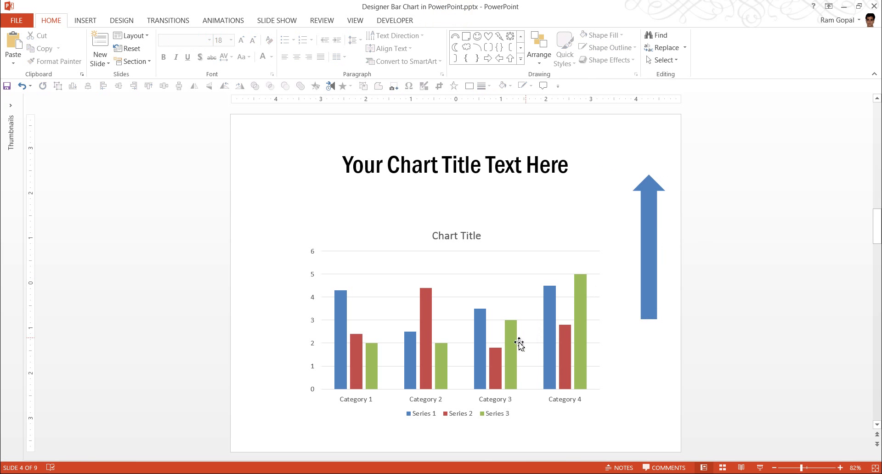
- Fill the up arrow with a brighter blue theme shade
{"action": "mouse_move", "coordinate": [339, 304]}
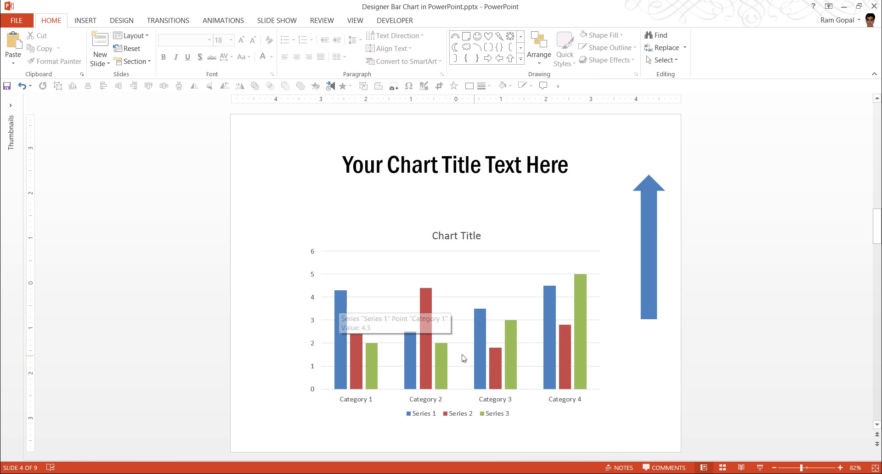
{"action": "left_click", "coordinate": [654, 224]}
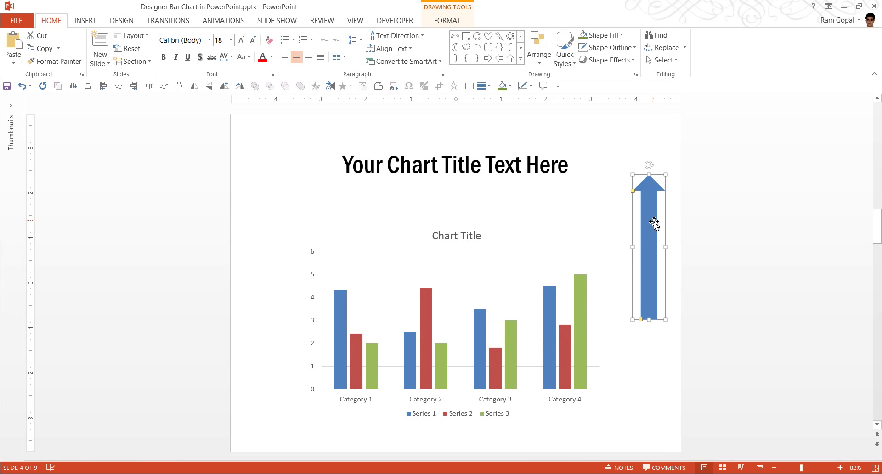
{"action": "left_click", "coordinate": [618, 36]}
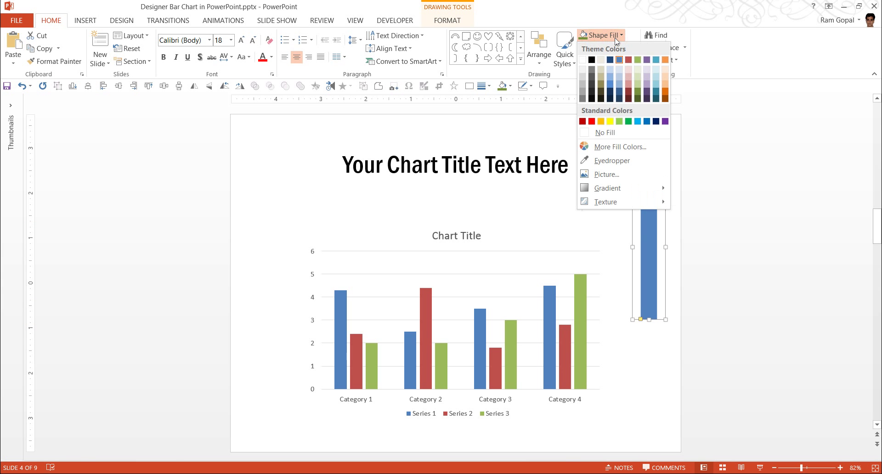
{"action": "left_click", "coordinate": [610, 85]}
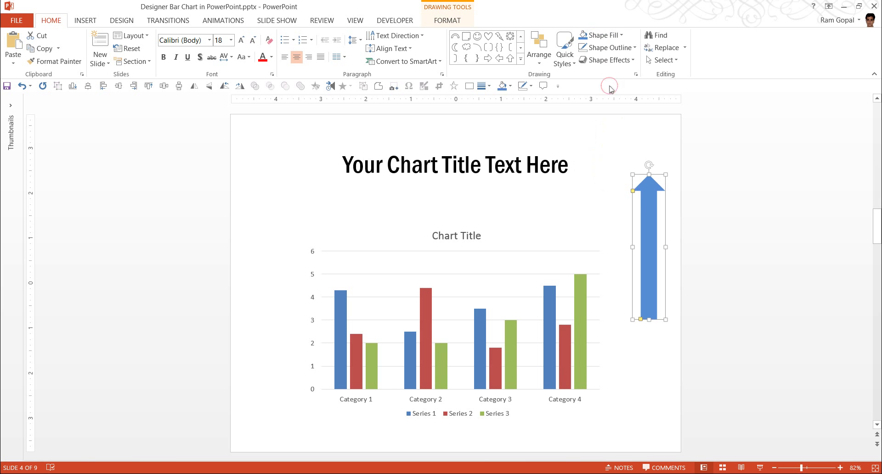
- Copy the blue arrow and paste it onto the Series 1 columns
{"action": "right_click", "coordinate": [647, 201]}
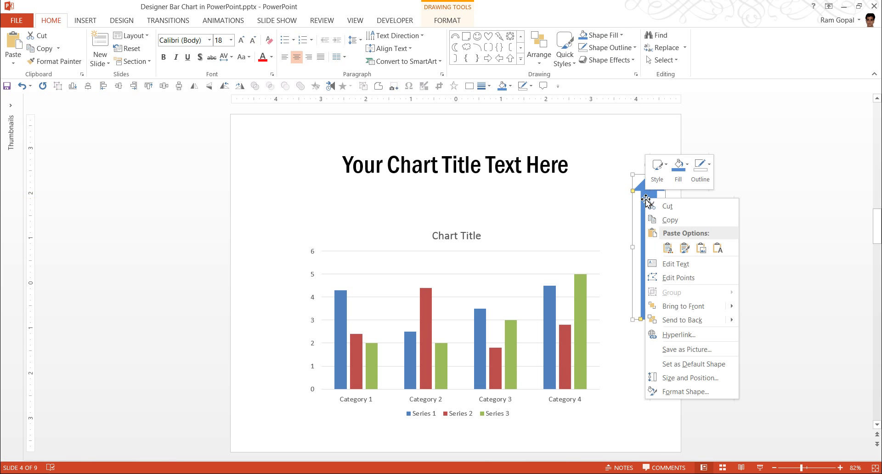
{"action": "left_click", "coordinate": [667, 222]}
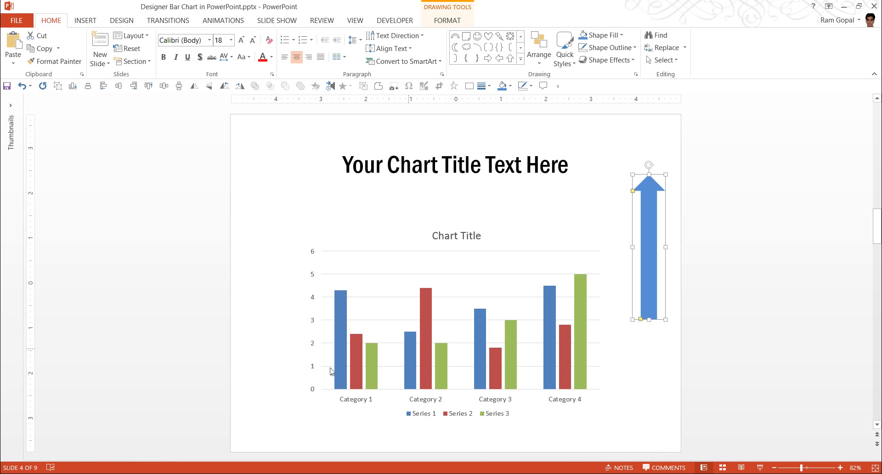
{"action": "left_click", "coordinate": [346, 304]}
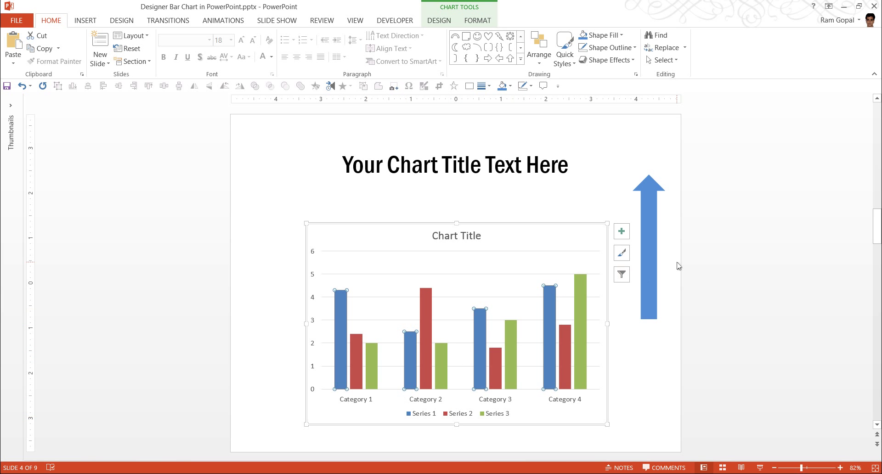
{"action": "left_click", "coordinate": [13, 42]}
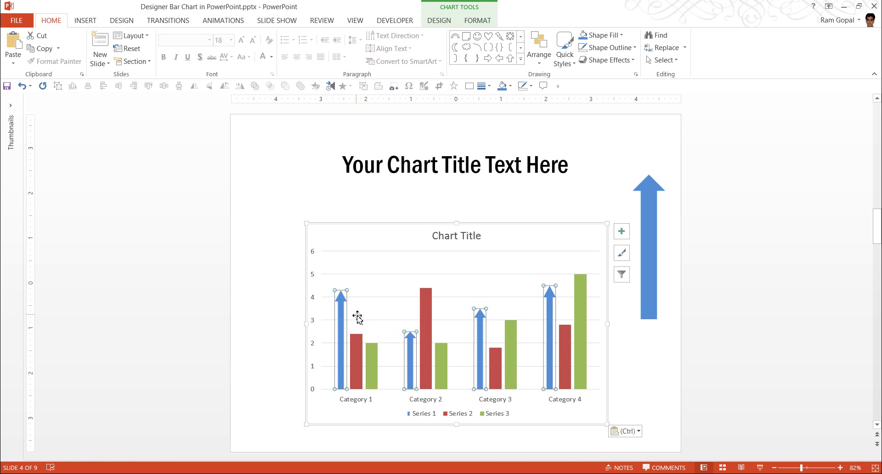
- Recolor the up arrow dark red and paste a copy of it onto the Series 2 columns
{"action": "left_click", "coordinate": [353, 345]}
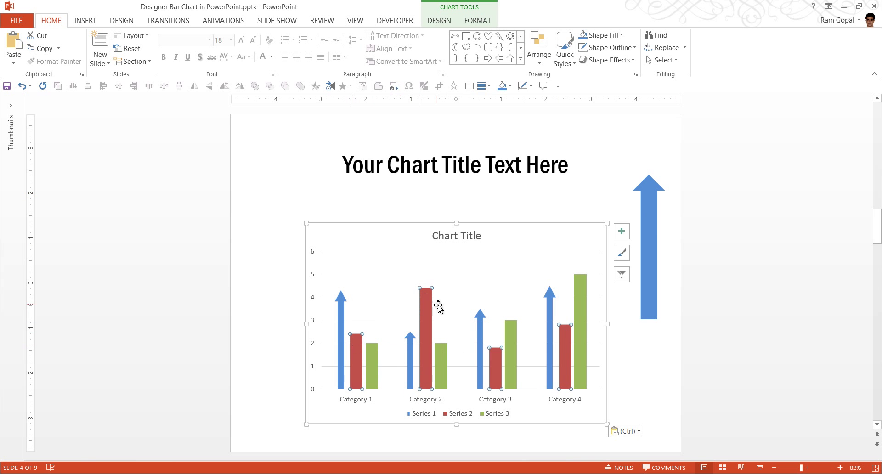
{"action": "left_click", "coordinate": [655, 215]}
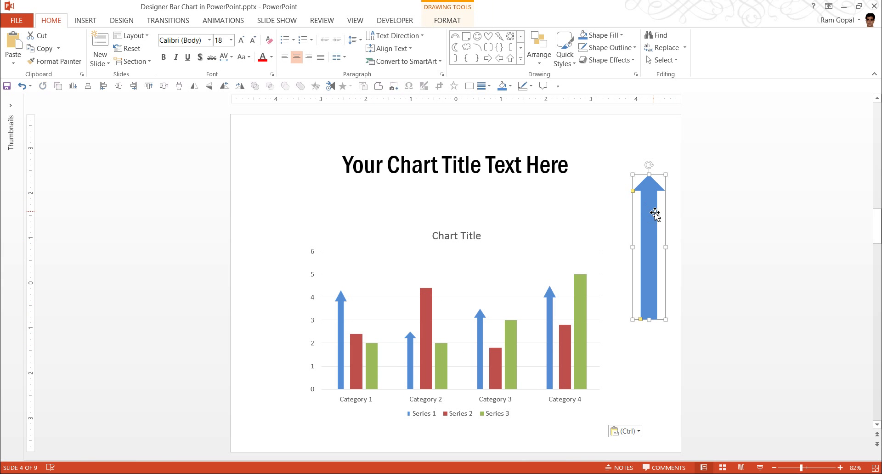
{"action": "left_click", "coordinate": [603, 35]}
{"action": "left_click", "coordinate": [628, 91]}
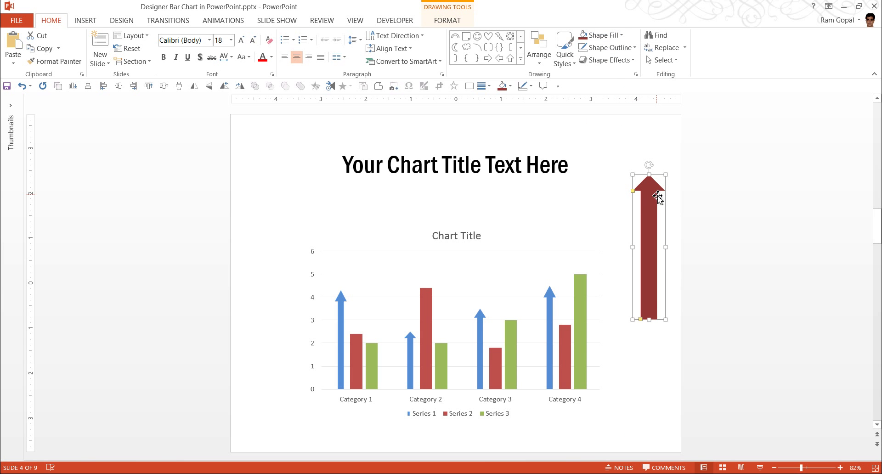
{"action": "right_click", "coordinate": [658, 198]}
{"action": "left_click", "coordinate": [679, 217]}
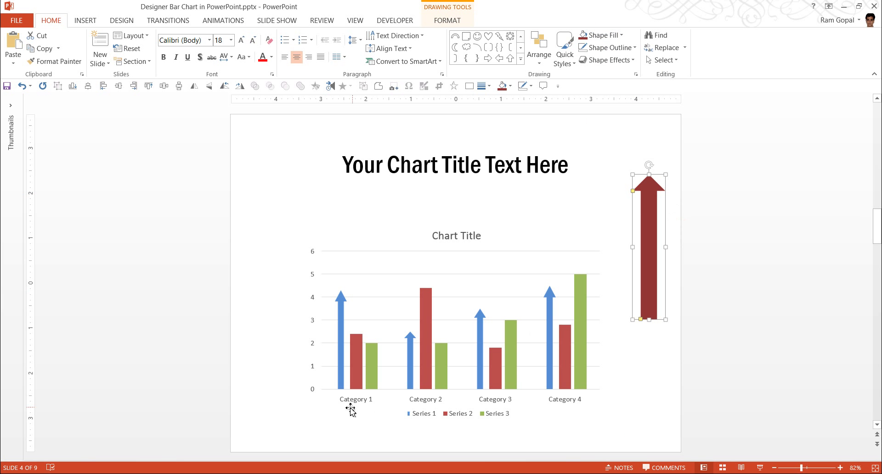
{"action": "left_click", "coordinate": [357, 361]}
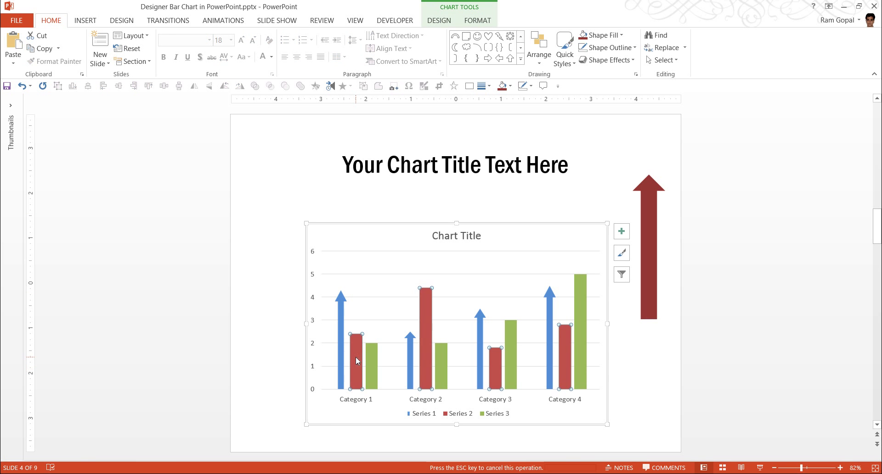
{"action": "key", "text": "ctrl+v"}
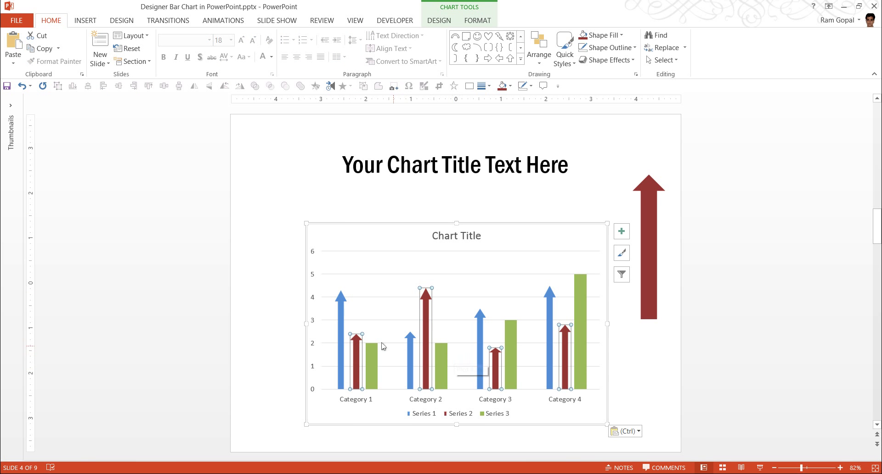
- Recolor the up arrow dark green and paste a copy of it onto the Series 3 columns
{"action": "left_click", "coordinate": [650, 221]}
{"action": "left_click", "coordinate": [609, 35]}
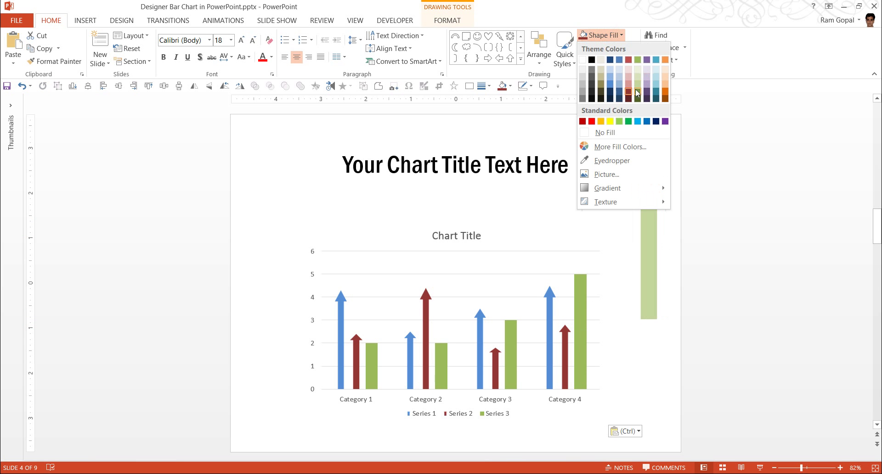
{"action": "left_click", "coordinate": [638, 91]}
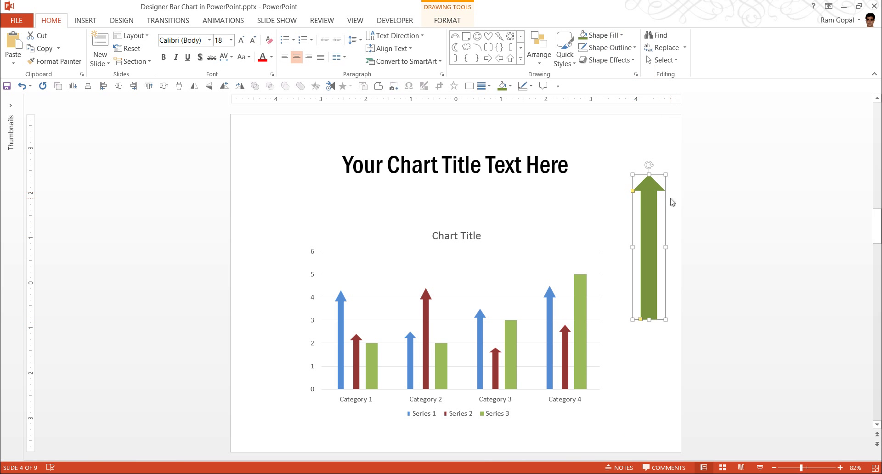
{"action": "left_click", "coordinate": [374, 358]}
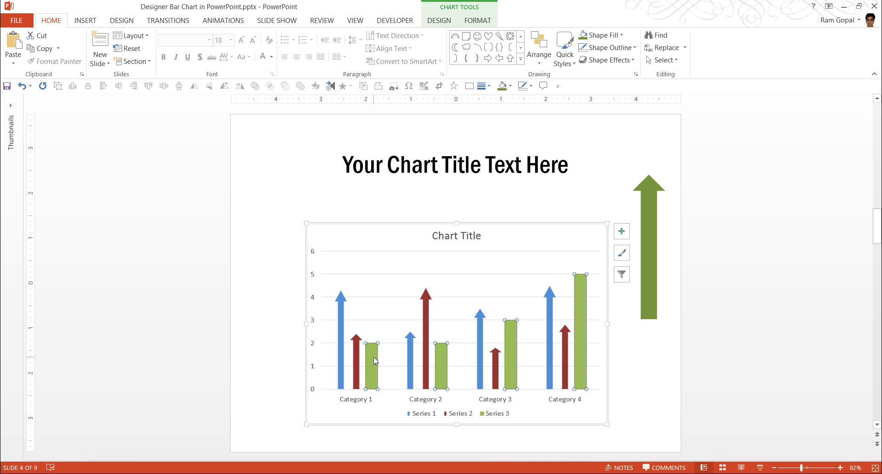
{"action": "key", "text": "ctrl+v"}
{"action": "left_click", "coordinate": [626, 351]}
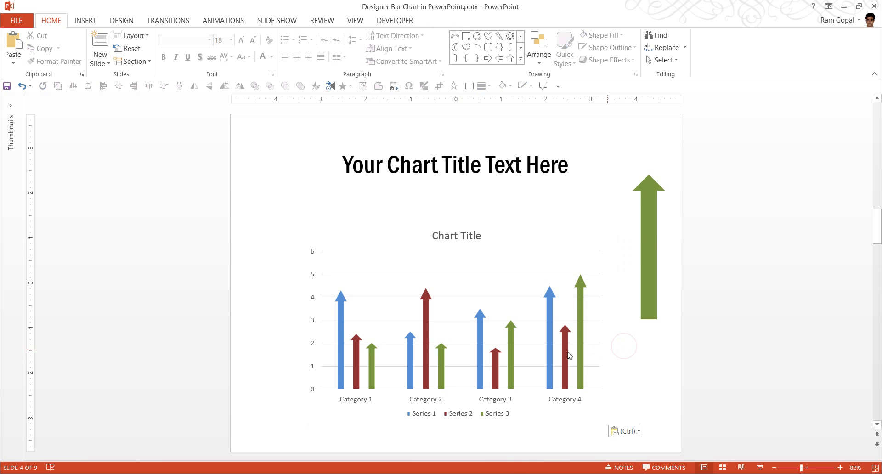
- Delete the standalone green arrow beside the chart
{"action": "left_click", "coordinate": [650, 235]}
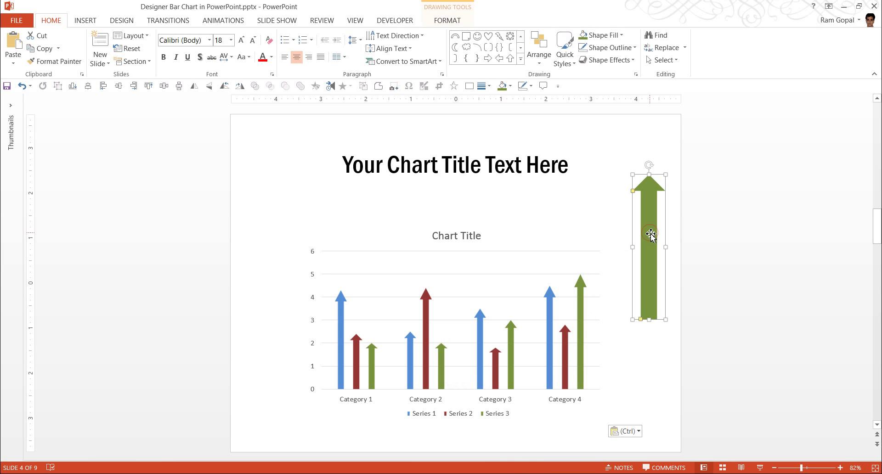
{"action": "key", "text": "Delete"}
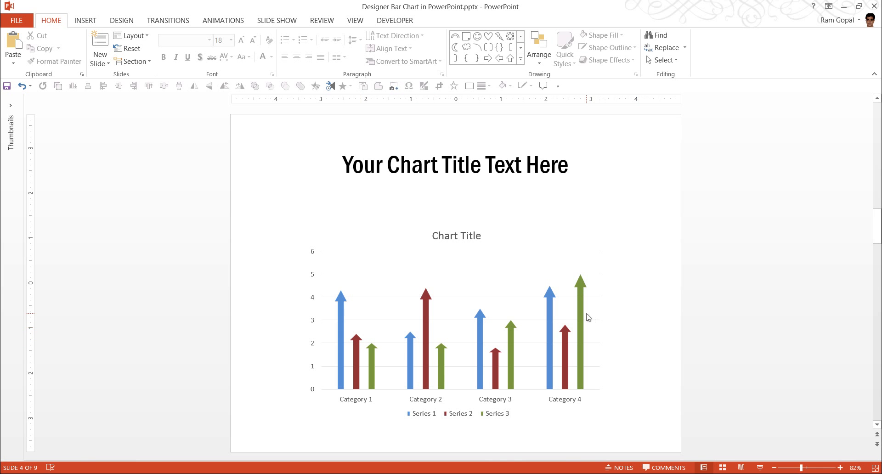
- Open the data sheet of the surplus and deficit chart on slide 5 for editing
{"action": "mouse_move", "coordinate": [585, 317]}
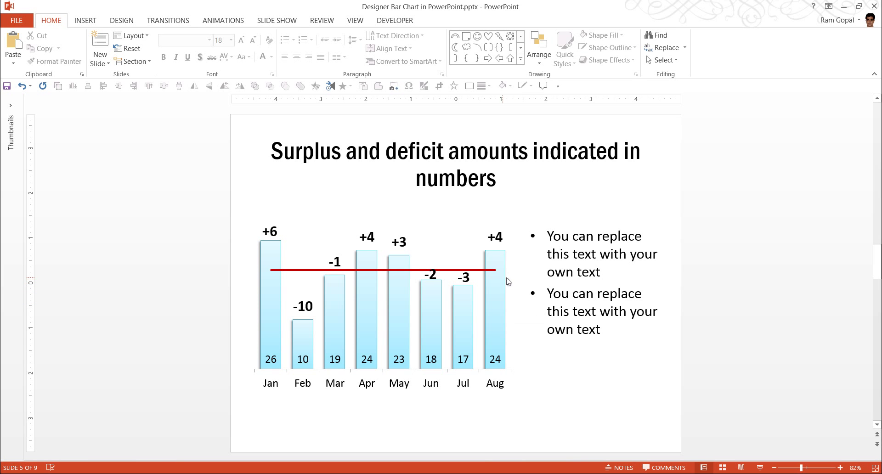
{"action": "left_click", "coordinate": [508, 282]}
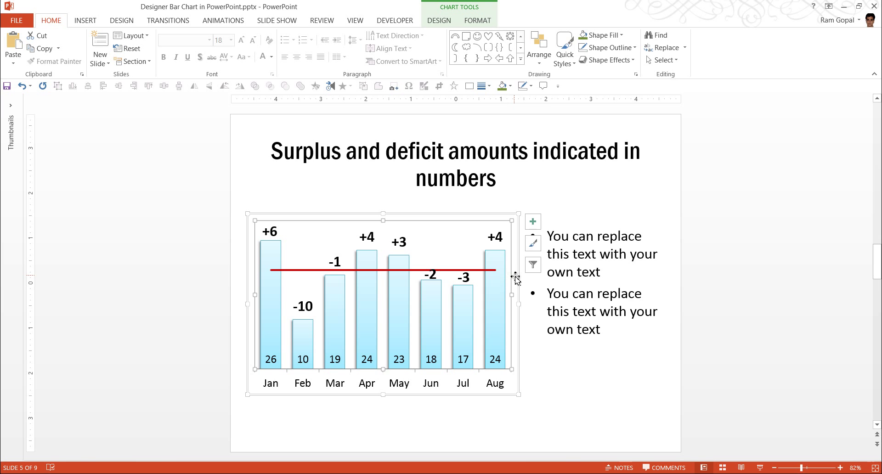
{"action": "right_click", "coordinate": [519, 278]}
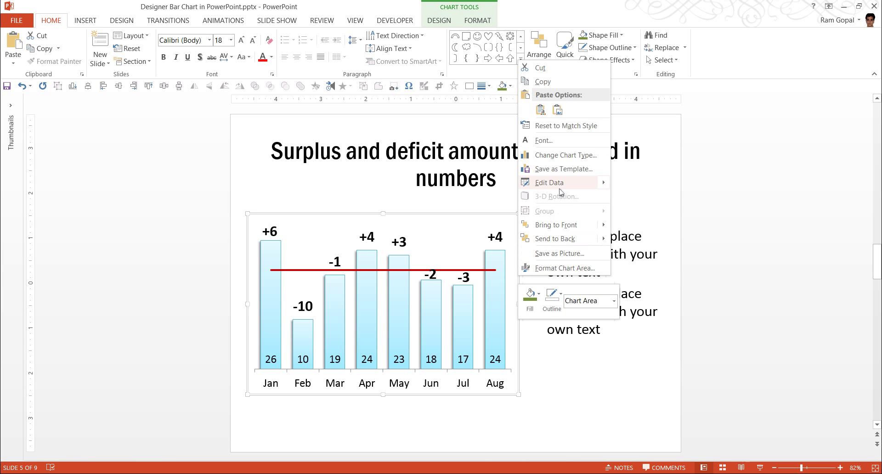
{"action": "mouse_move", "coordinate": [560, 183]}
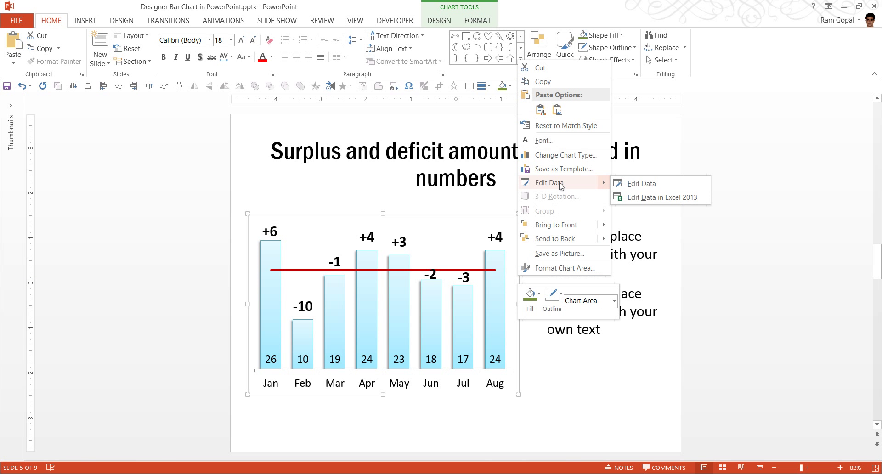
{"action": "left_click", "coordinate": [642, 183]}
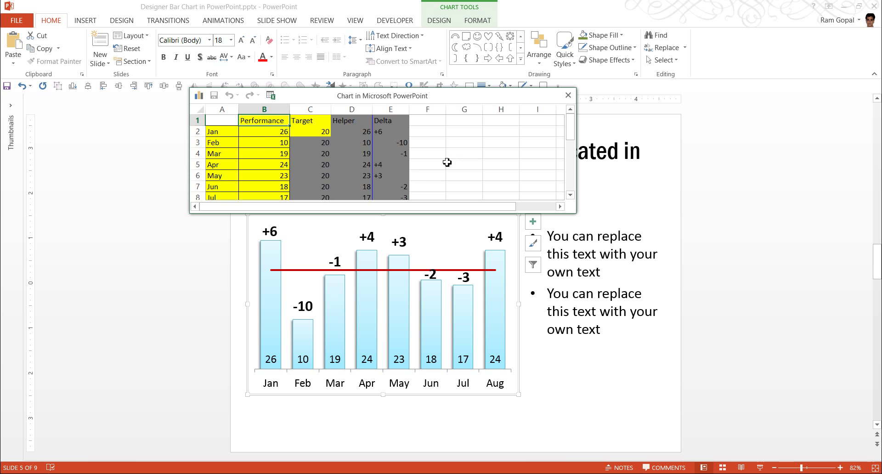
- Examine the January cells of the Performance, Helper and Target columns in the chart's data
{"action": "left_click", "coordinate": [264, 133]}
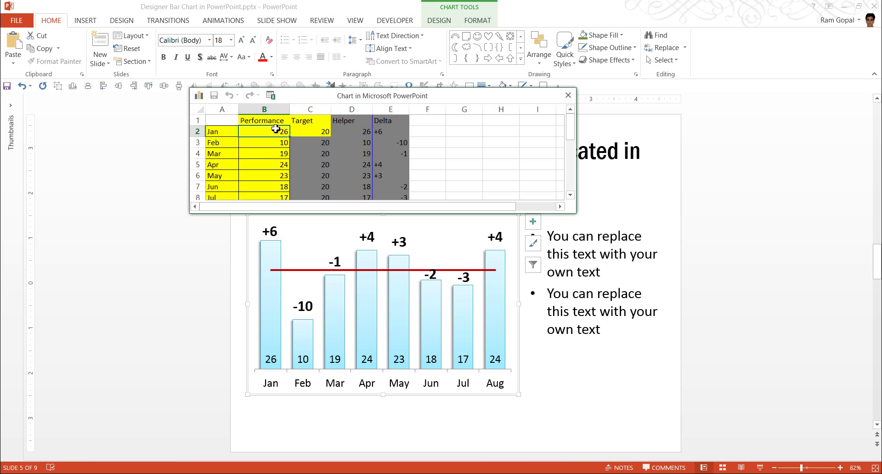
{"action": "key", "text": "ctrl+c"}
{"action": "left_click", "coordinate": [363, 132]}
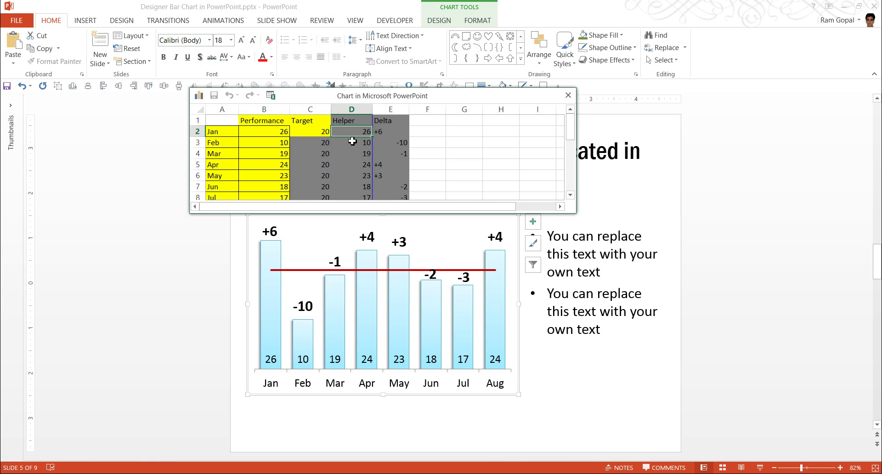
{"action": "left_click", "coordinate": [322, 131]}
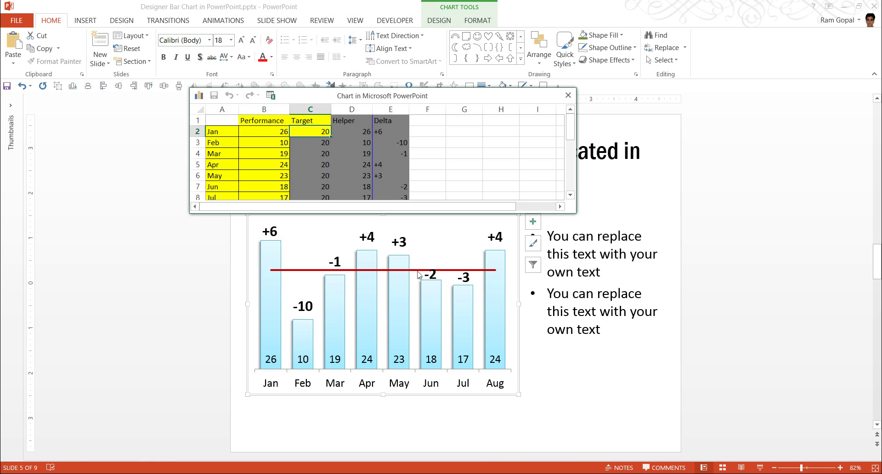
- Set the Performance values to 18 for January and 24 for February, and close the chart's data sheet
{"action": "left_click", "coordinate": [269, 132]}
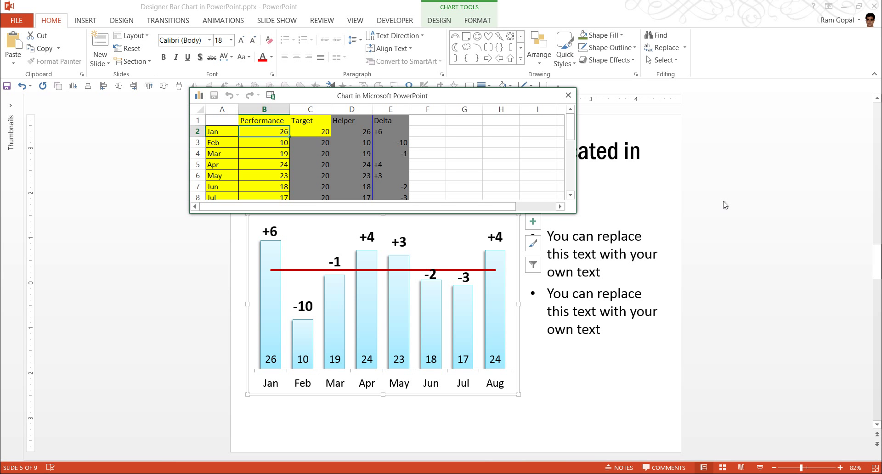
{"action": "type", "text": "18"}
{"action": "key", "text": "Return"}
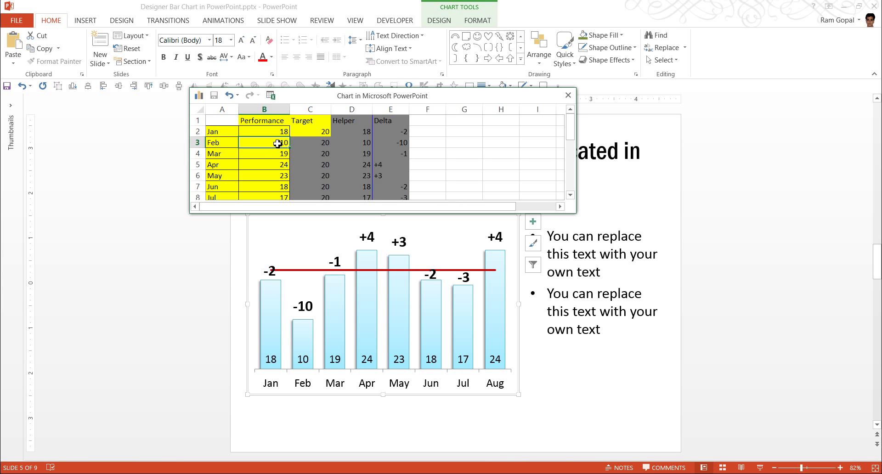
{"action": "type", "text": "24"}
{"action": "key", "text": "Return"}
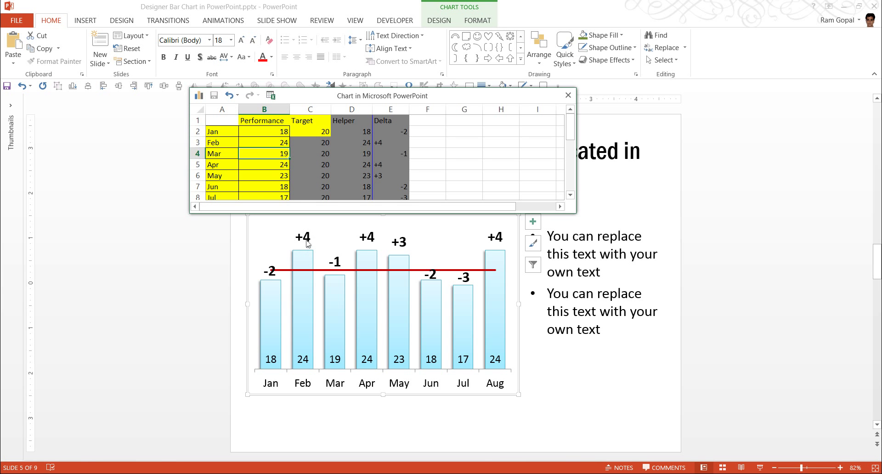
{"action": "left_click", "coordinate": [569, 95]}
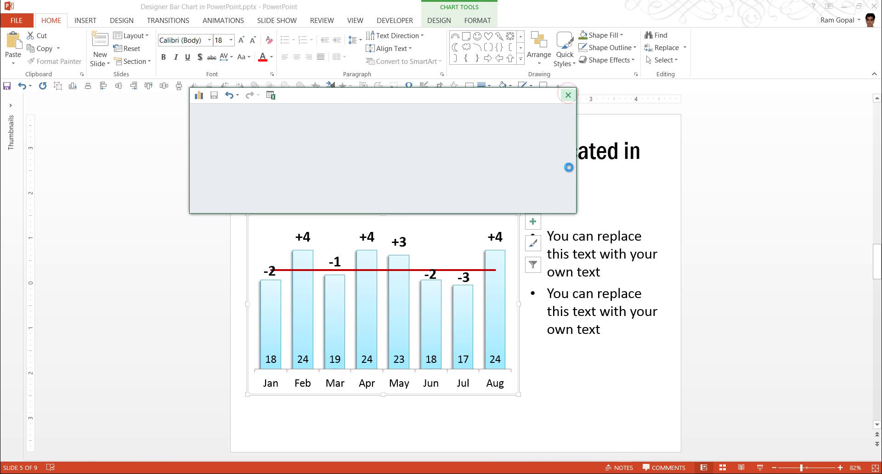
{"action": "left_click", "coordinate": [739, 335]}
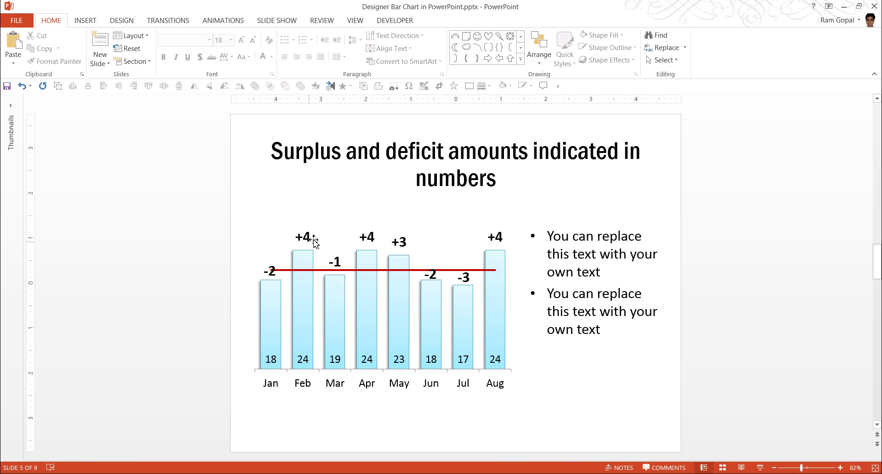
- Go to the iceberg chart on slide 6 and open its data sheet for editing
{"action": "mouse_move", "coordinate": [390, 302]}
{"action": "scroll", "coordinate": [545, 328], "scroll_direction": "down", "scroll_amount": 1}
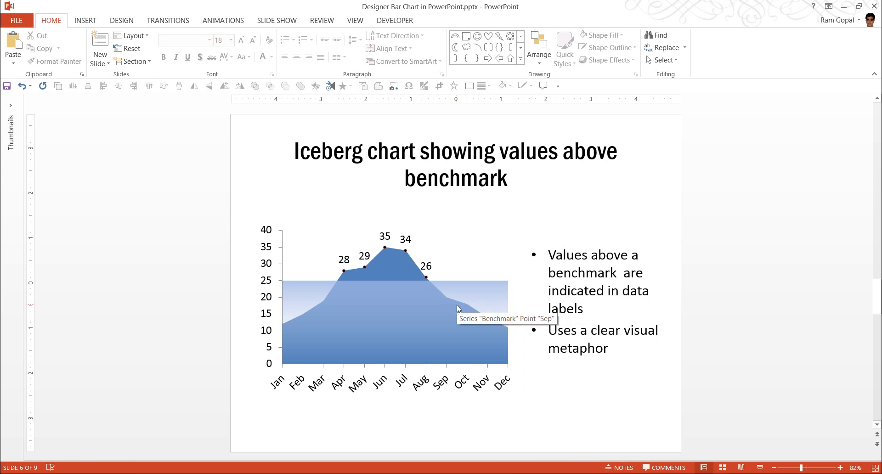
{"action": "left_click_drag", "start_coordinate": [503, 252], "coordinate": [511, 245]}
{"action": "left_click", "coordinate": [511, 227]}
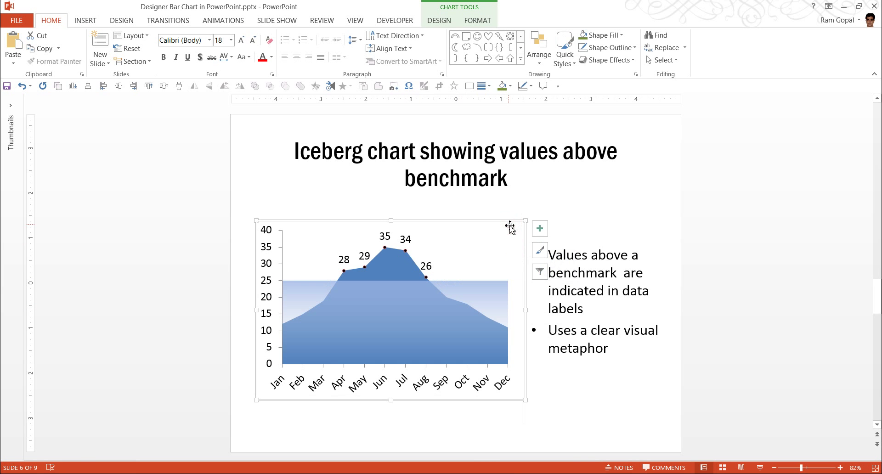
{"action": "right_click", "coordinate": [510, 226]}
{"action": "mouse_move", "coordinate": [549, 349]}
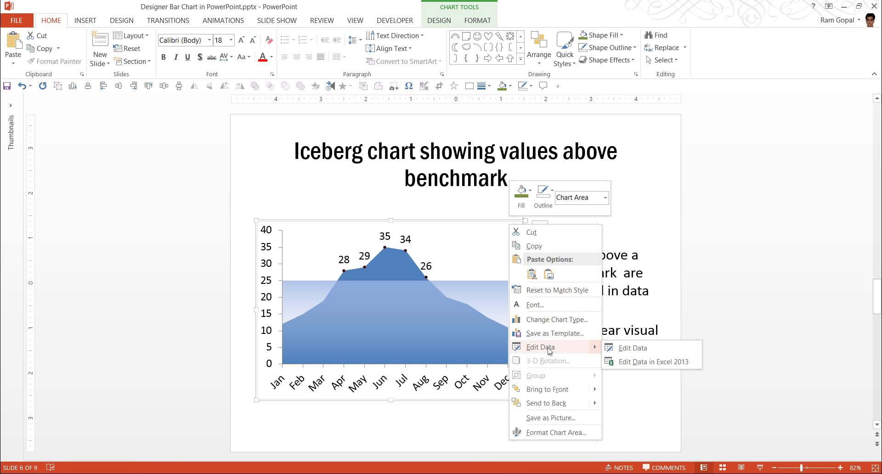
{"action": "left_click", "coordinate": [636, 349]}
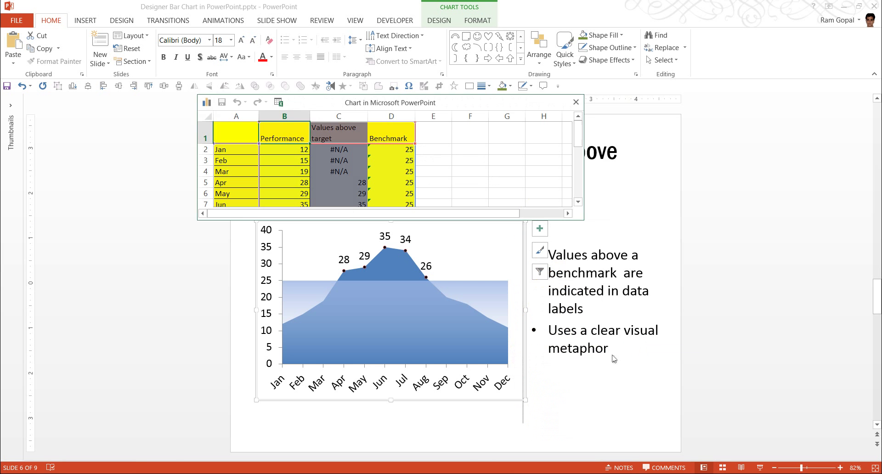
- Look at the January Benchmark and Values above target cells, and set the January Performance value to 6
{"action": "left_click", "coordinate": [400, 151]}
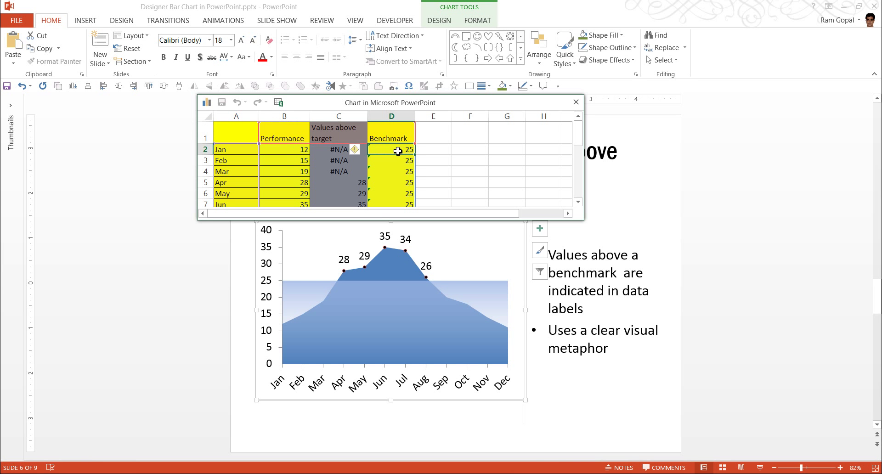
{"action": "left_click", "coordinate": [324, 150]}
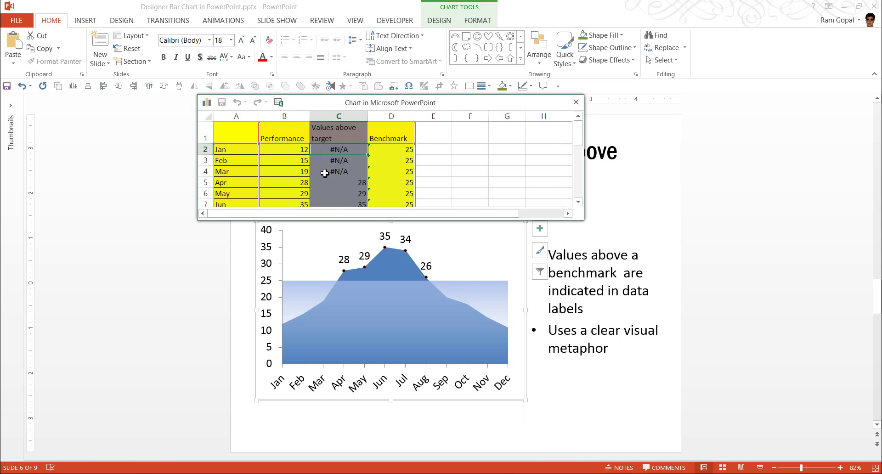
{"action": "left_click", "coordinate": [301, 149]}
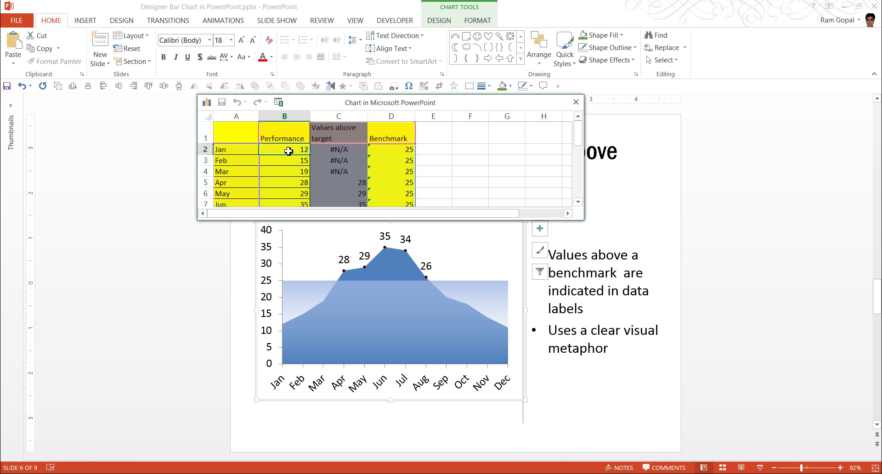
{"action": "type", "text": "6"}
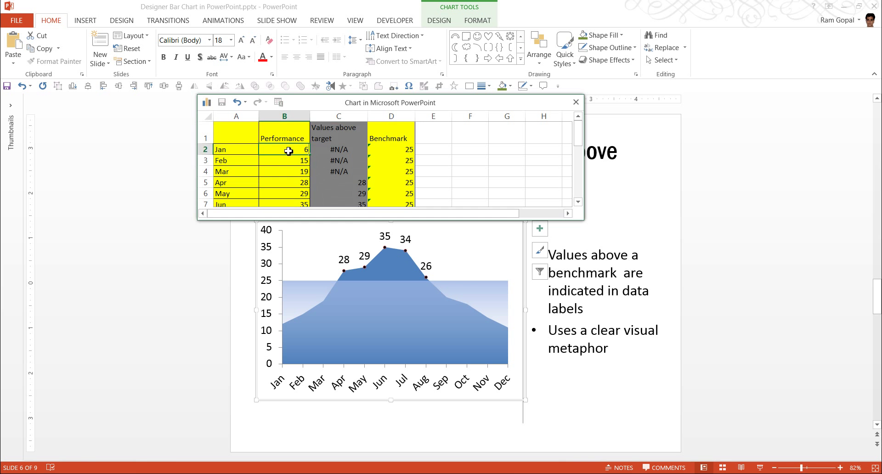
{"action": "key", "text": "Return"}
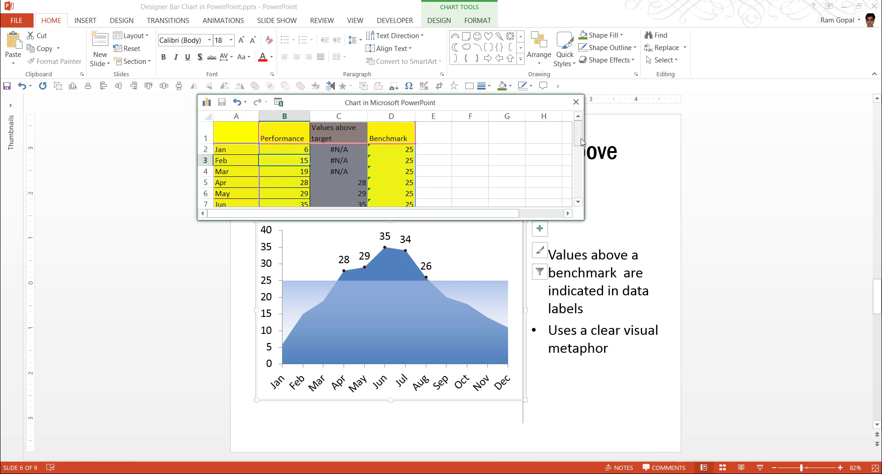
- Set the April Performance value of the iceberg chart to 20, below the benchmark
{"action": "left_click_drag", "start_coordinate": [579, 133], "coordinate": [579, 139]}
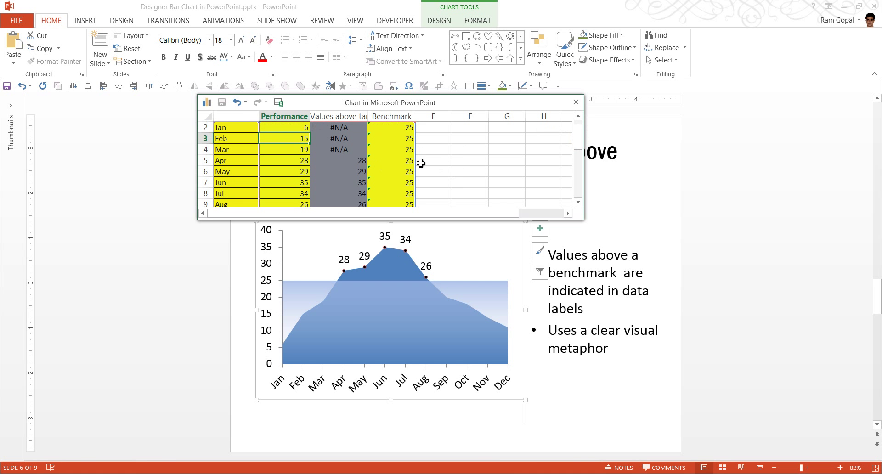
{"action": "left_click", "coordinate": [298, 164]}
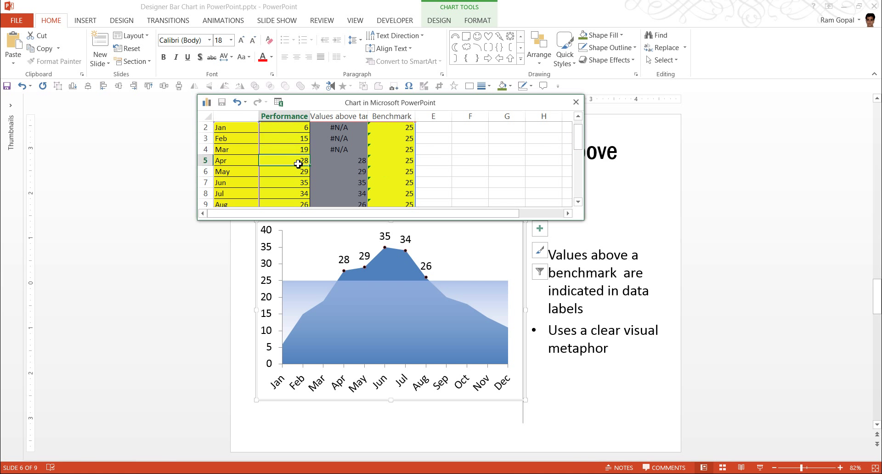
{"action": "type", "text": "20"}
{"action": "left_click", "coordinate": [458, 161]}
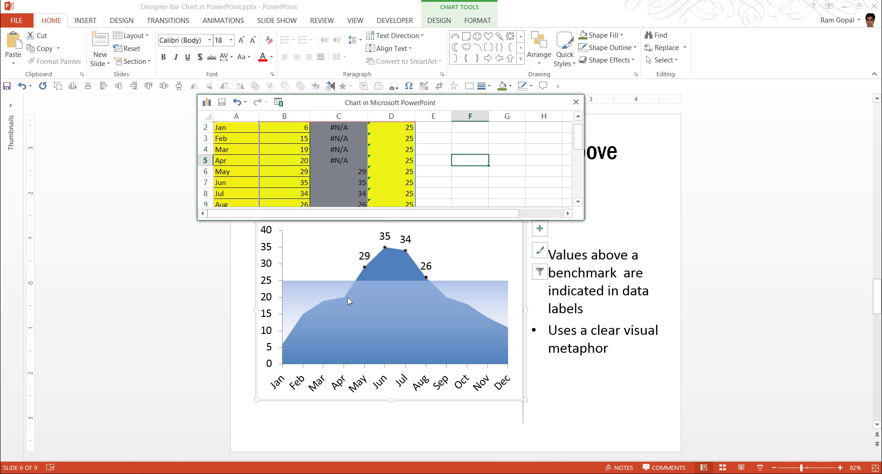
- Set the April Performance value to 29, close the iceberg chart's data sheet and deselect the chart
{"action": "left_click", "coordinate": [297, 161]}
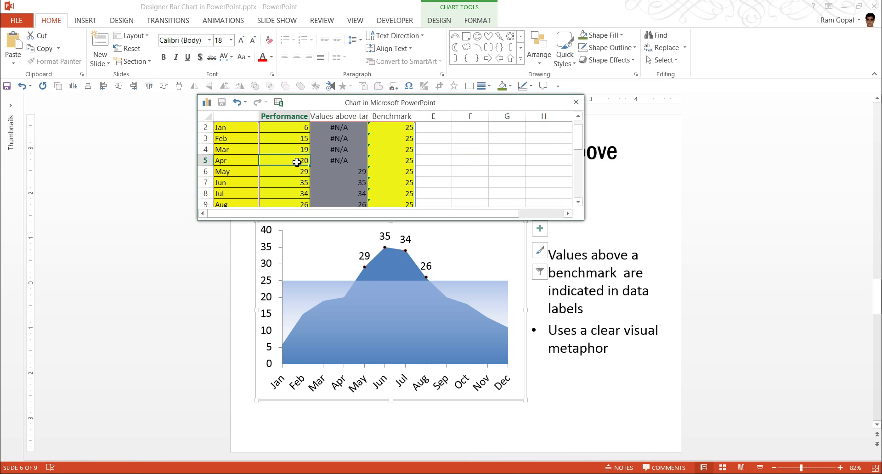
{"action": "type", "text": "29"}
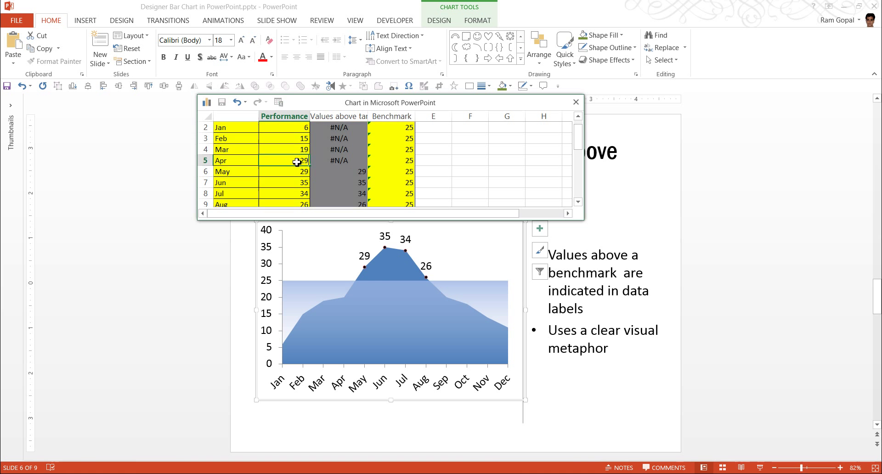
{"action": "key", "text": "Return"}
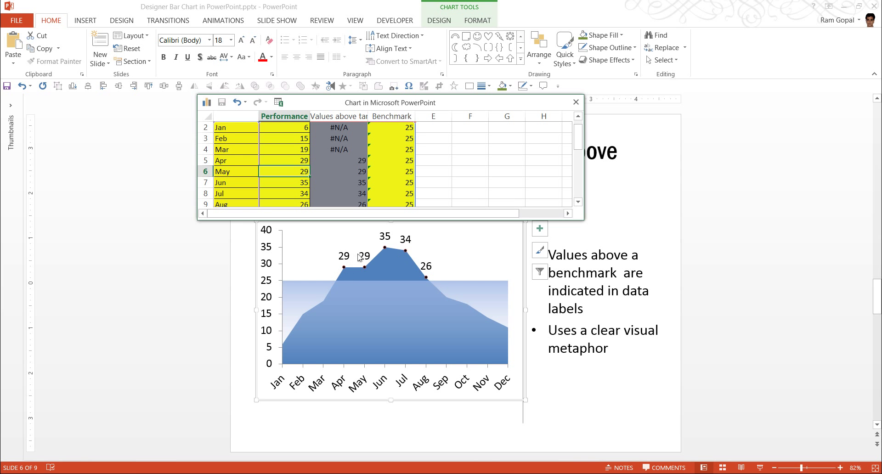
{"action": "left_click", "coordinate": [576, 101]}
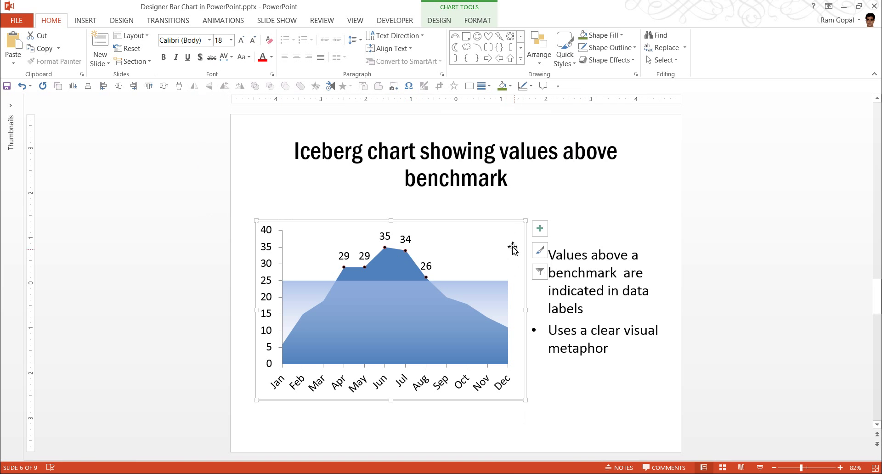
{"action": "left_click", "coordinate": [704, 233]}
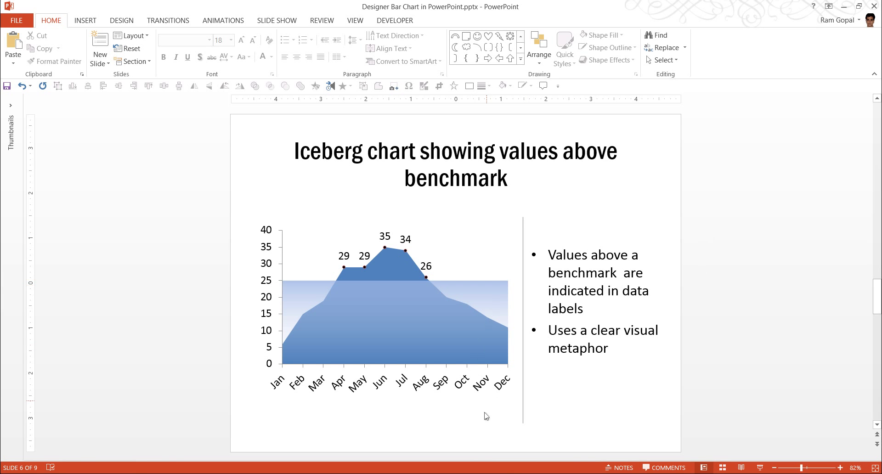
- Go to the performance before and after an event chart on slide 7 and open its data sheet for editing
{"action": "scroll", "coordinate": [498, 407], "scroll_direction": "down", "scroll_amount": 1}
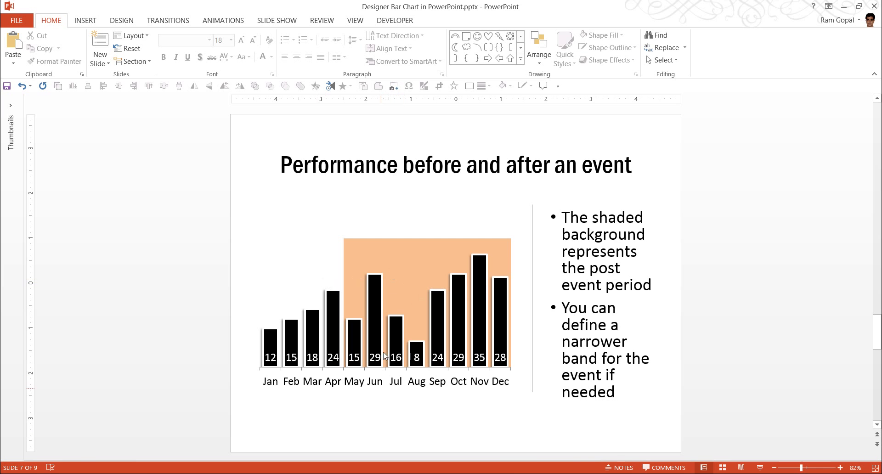
{"action": "mouse_move", "coordinate": [383, 255]}
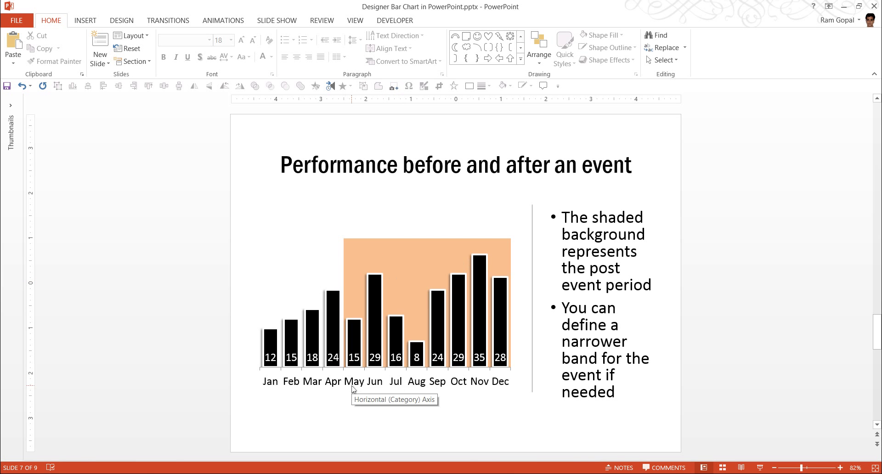
{"action": "mouse_move", "coordinate": [340, 298]}
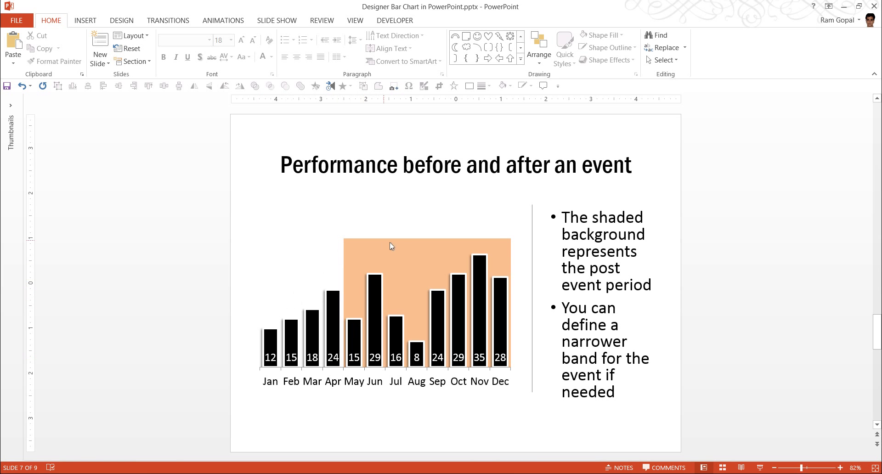
{"action": "left_click", "coordinate": [495, 225]}
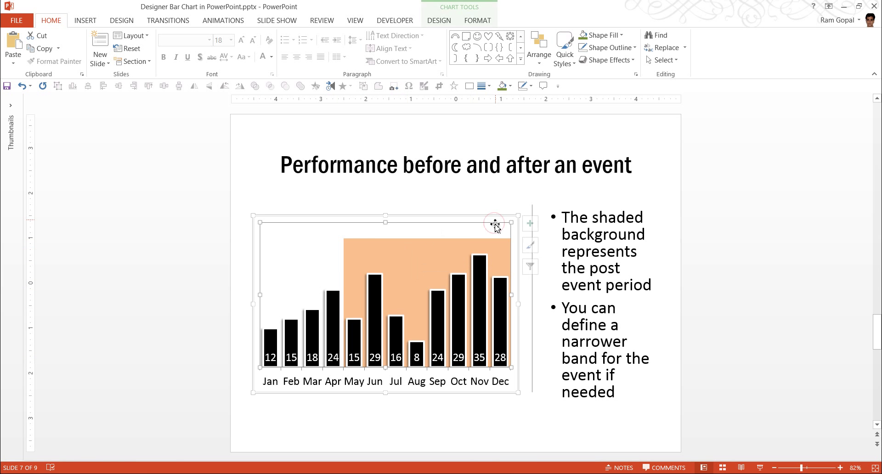
{"action": "right_click", "coordinate": [496, 225]}
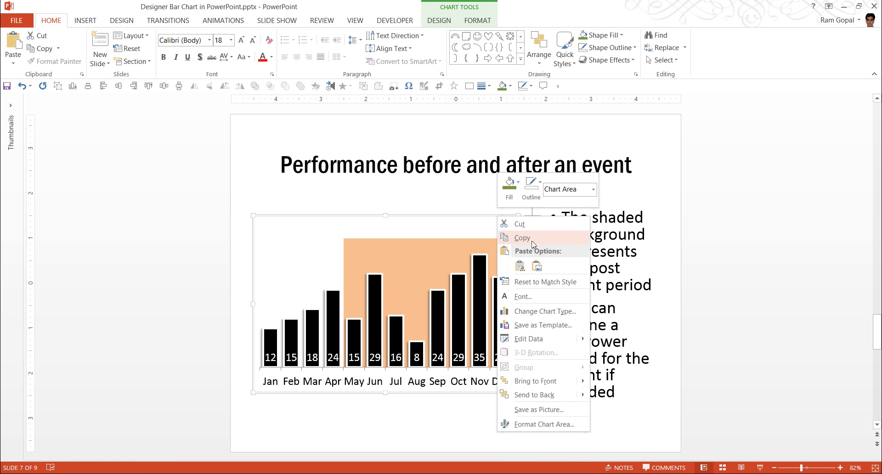
{"action": "left_click", "coordinate": [546, 339]}
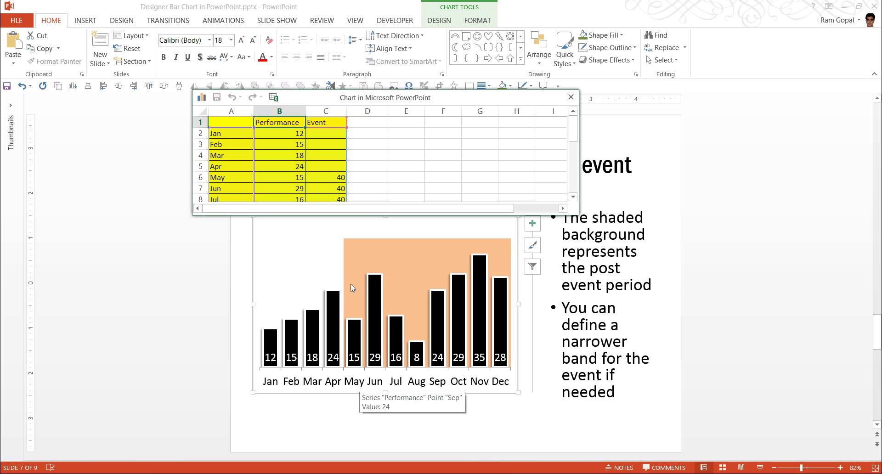
- Clear the Event values for May and June in the chart's data sheet
{"action": "left_click", "coordinate": [341, 178]}
{"action": "key", "text": "Delete"}
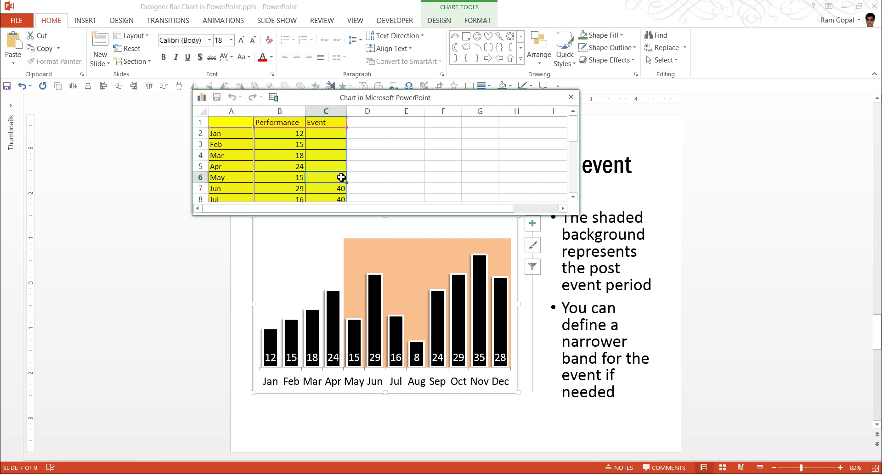
{"action": "left_click_drag", "start_coordinate": [341, 177], "coordinate": [340, 190]}
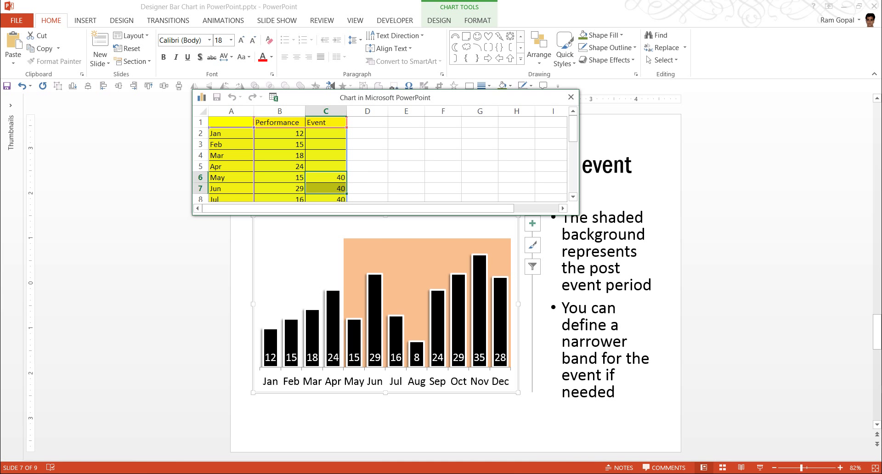
{"action": "key", "text": "Delete"}
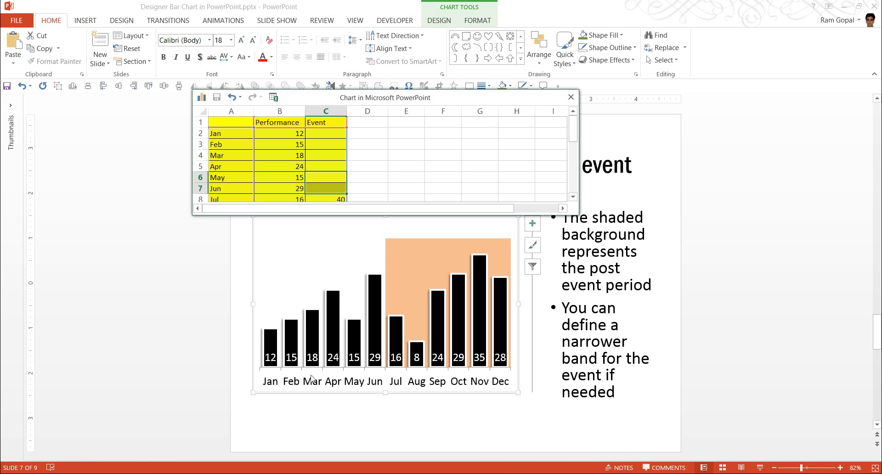
- Fill the July Event value of 40 upward through March, close the data sheet and deselect the chart
{"action": "left_click", "coordinate": [332, 197]}
{"action": "left_click", "coordinate": [333, 199]}
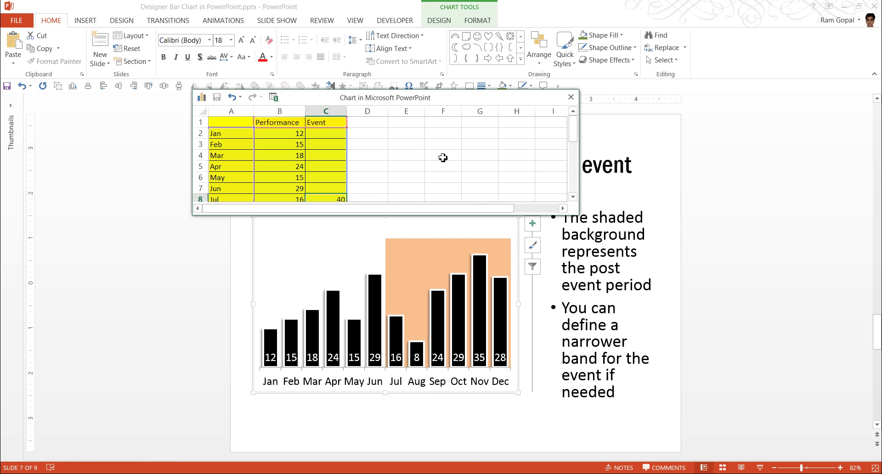
{"action": "scroll", "coordinate": [433, 163], "scroll_direction": "down", "scroll_amount": 1}
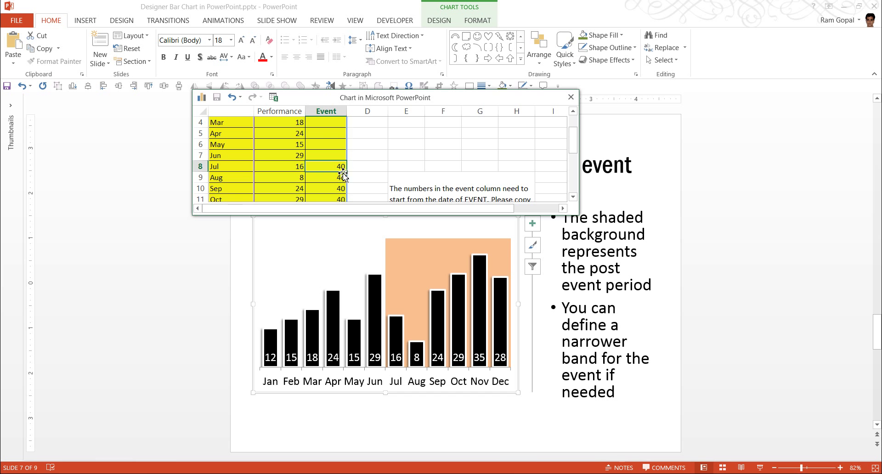
{"action": "mouse_move", "coordinate": [350, 171]}
{"action": "left_mouse_down"}
{"action": "mouse_move", "coordinate": [340, 167]}
{"action": "mouse_move", "coordinate": [344, 174]}
{"action": "left_mouse_up"}
{"action": "left_click_drag", "start_coordinate": [344, 168], "coordinate": [353, 123]}
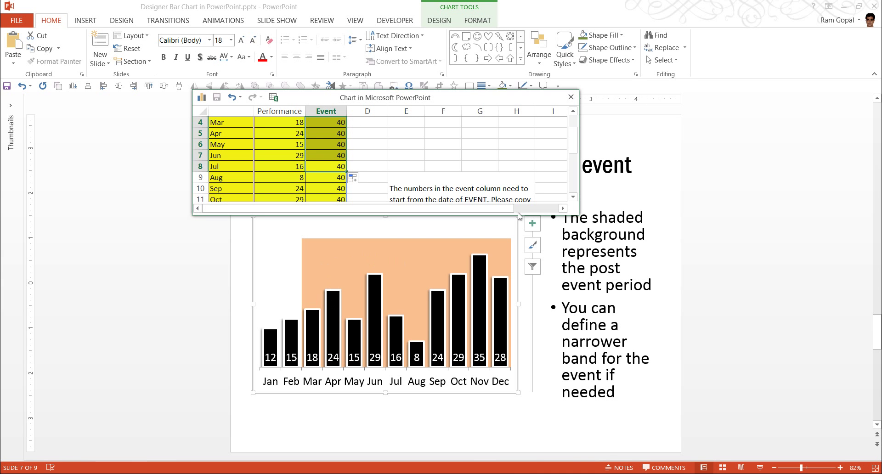
{"action": "left_click", "coordinate": [571, 97]}
{"action": "left_click", "coordinate": [725, 263]}
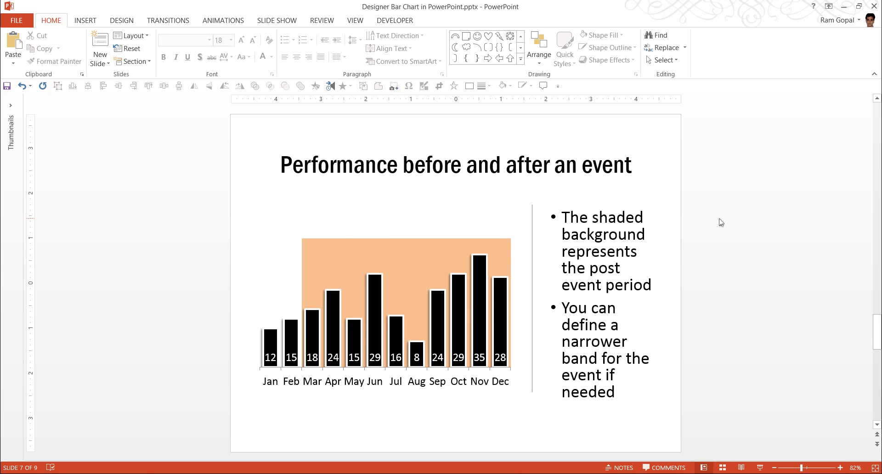
- Move on through the overview of ready-to-use data driven graphs on slide 8 towards the last slide
{"action": "scroll", "coordinate": [722, 223], "scroll_direction": "down", "scroll_amount": 1}
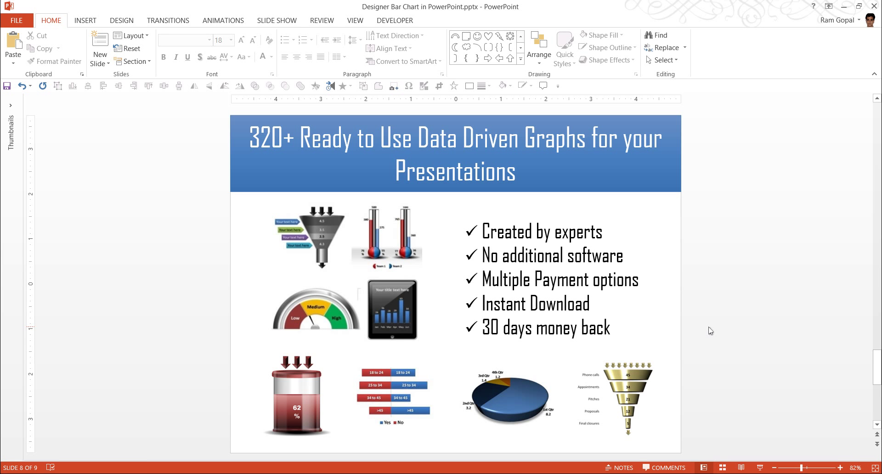
{"action": "scroll", "coordinate": [710, 330], "scroll_direction": "down", "scroll_amount": 1}
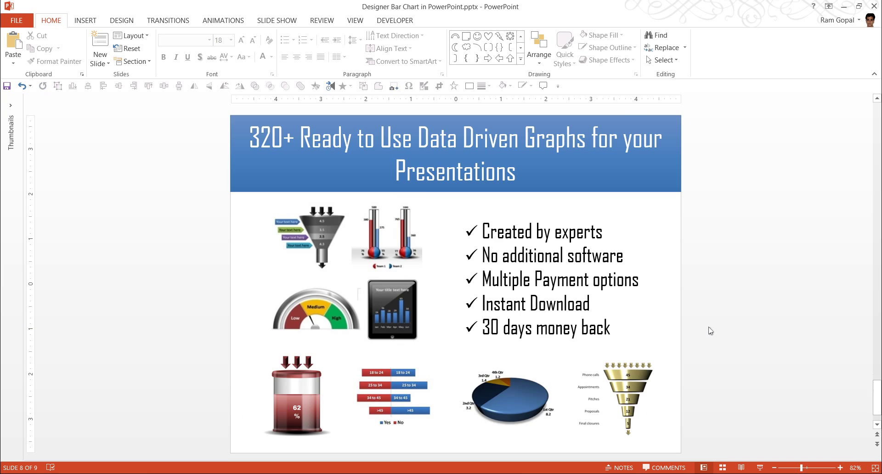